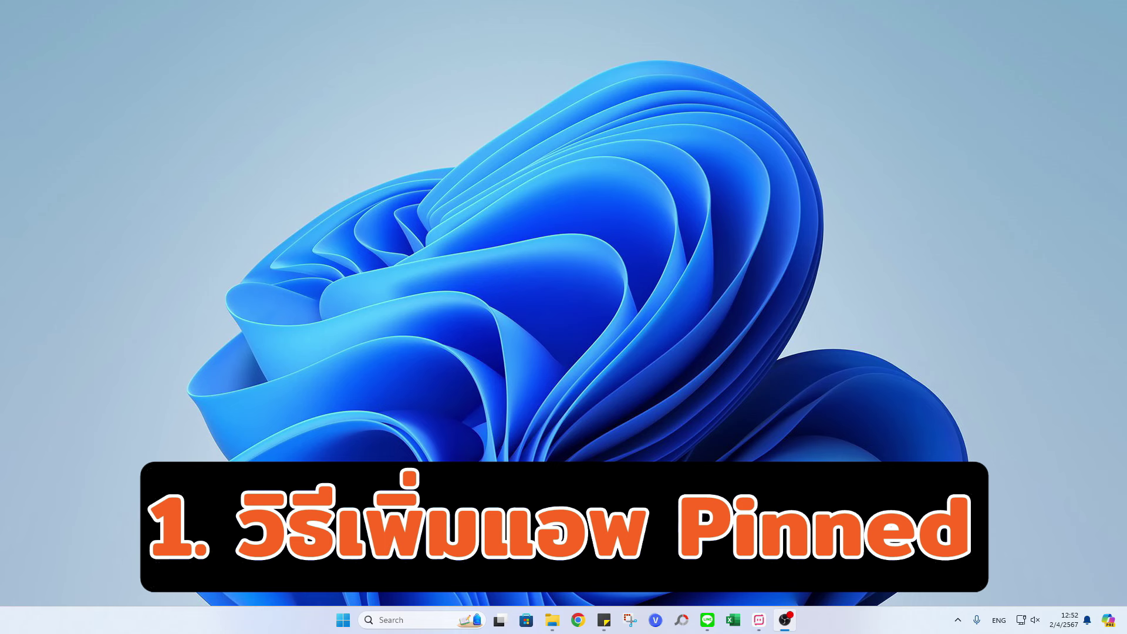
Step: Pin VEGAS Pro 20.0 to Start from the list of all installed apps
left_click(342, 620)
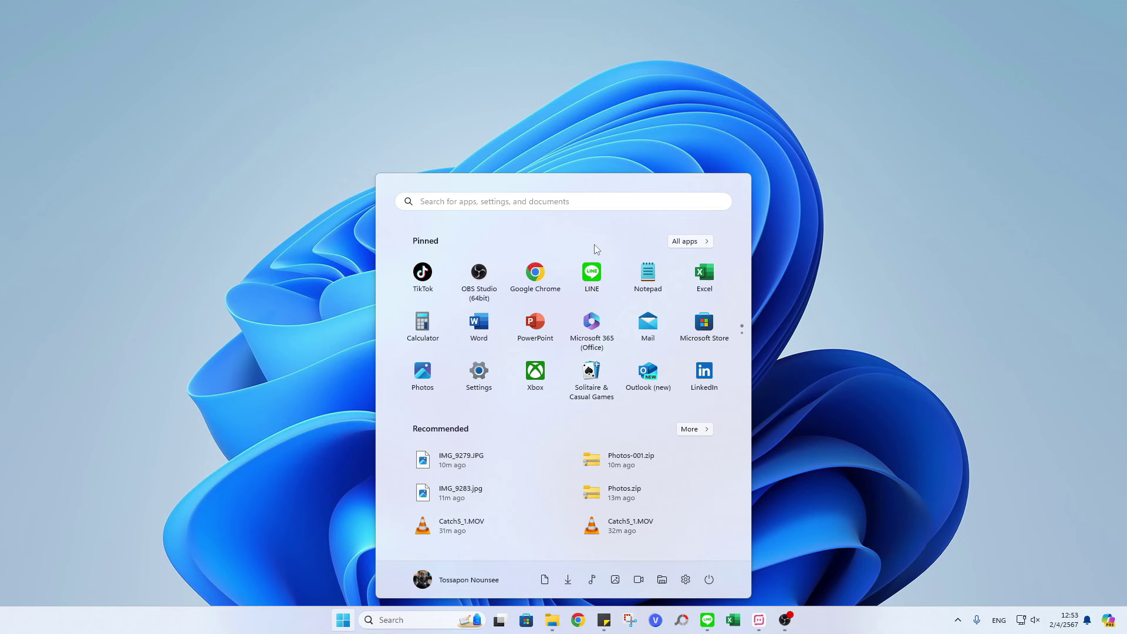
left_click(687, 241)
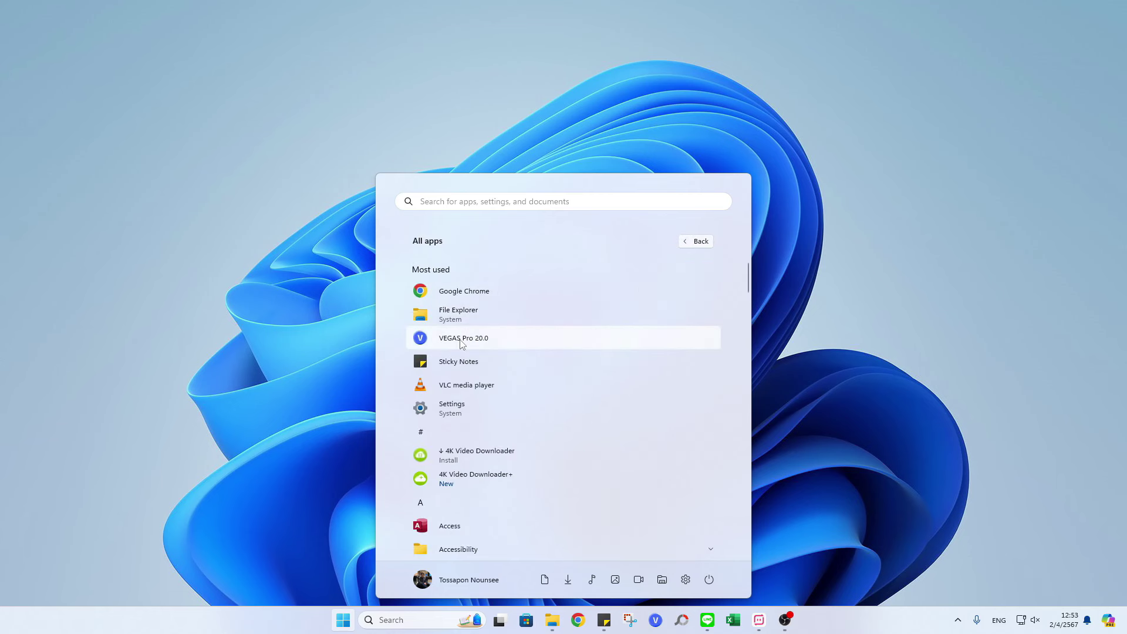
right_click(461, 341)
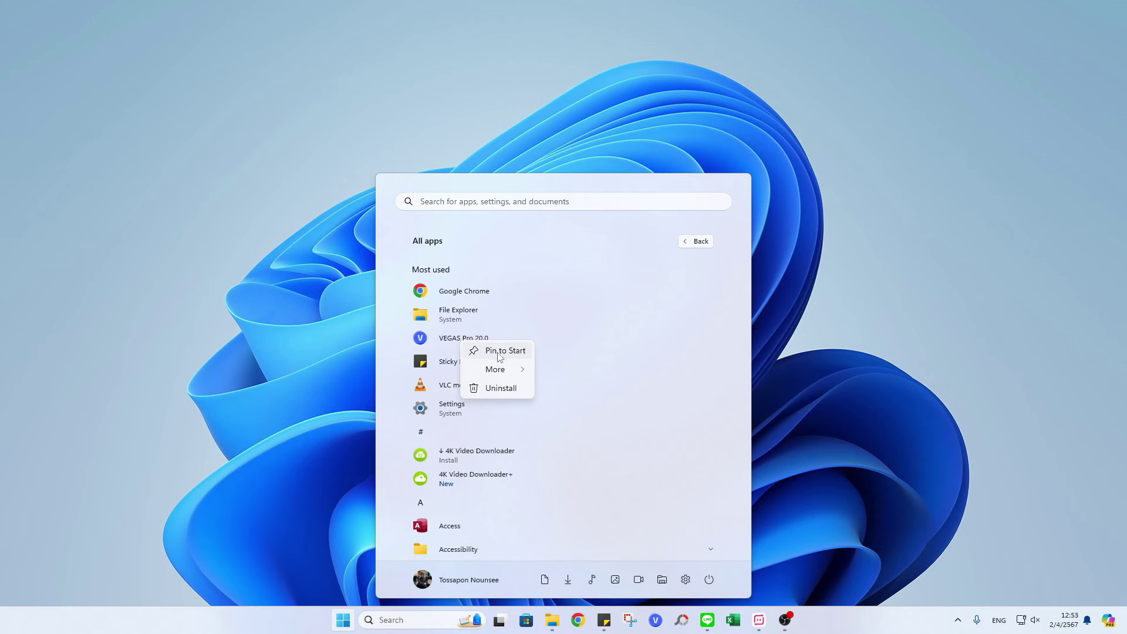
left_click(498, 352)
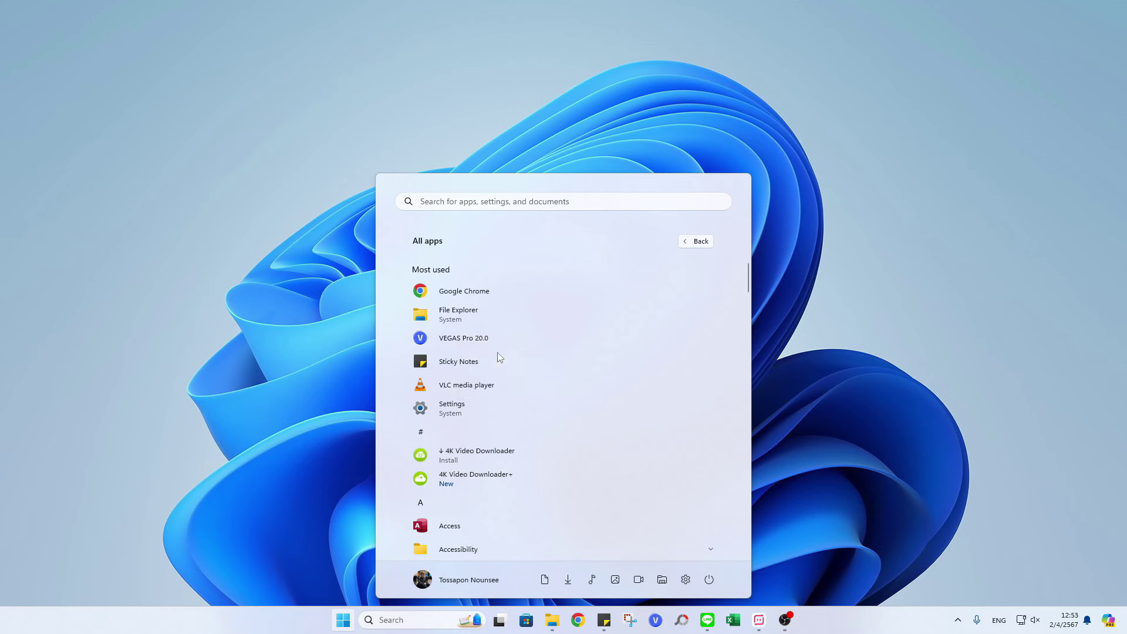
Step: Move the VEGAS Pro 20.0 pin to the first page of pinned apps, between OBS Studio and Google Chrome
left_click(688, 244)
scroll(643, 320, "down", 1)
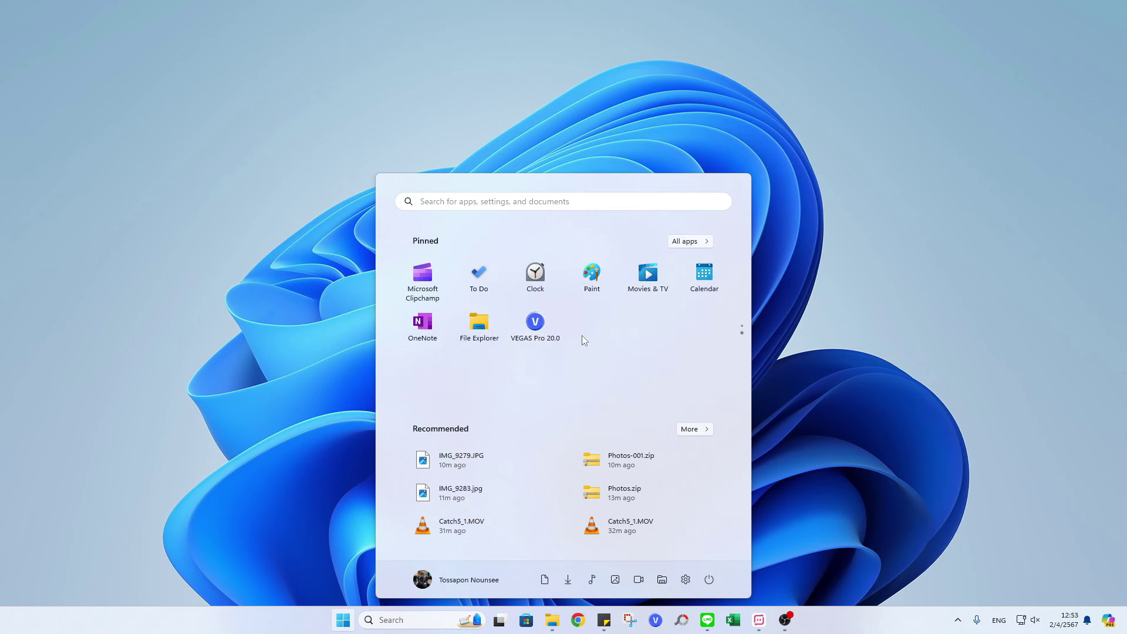
scroll(597, 335, "up", 1)
scroll(596, 336, "down", 1)
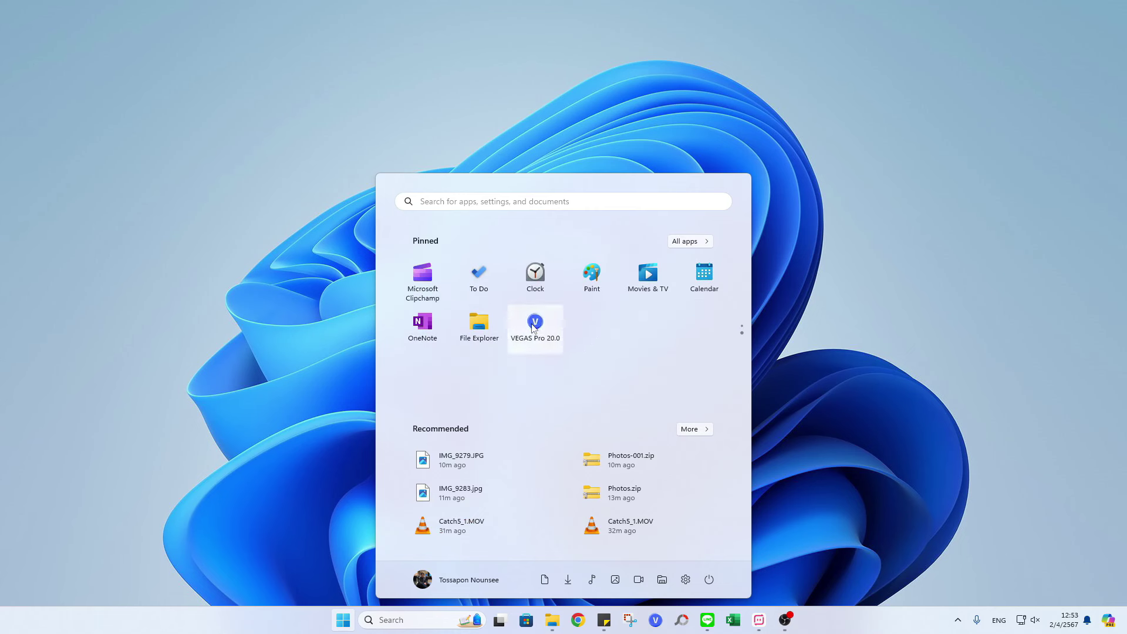
left_click_drag(534, 327, 542, 279)
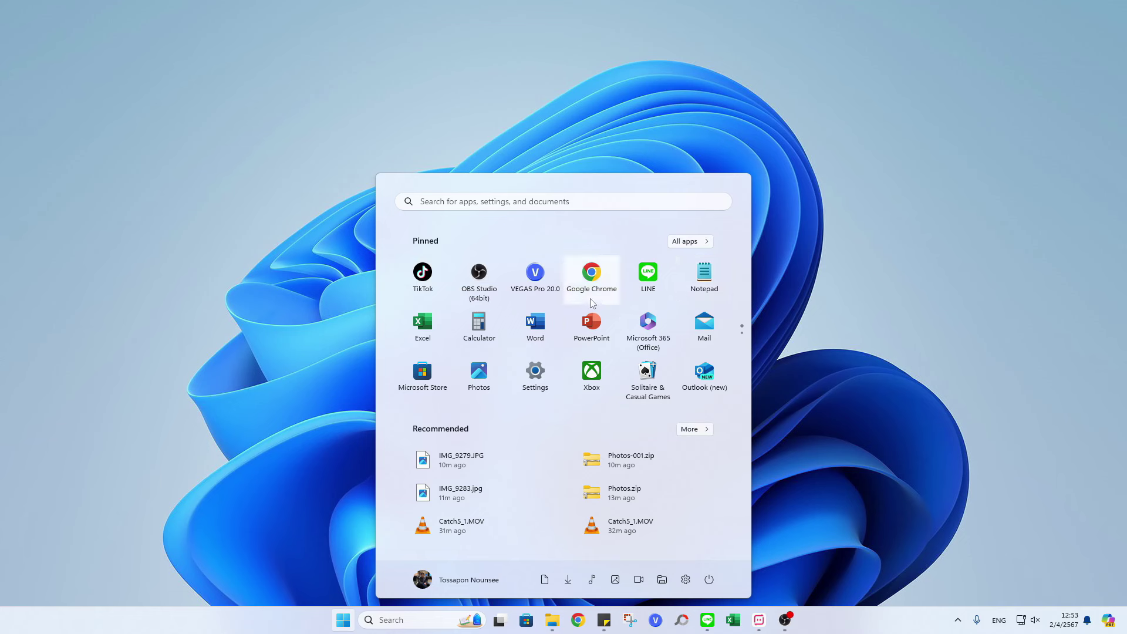
Step: Move the File Explorer pin from the second page to the front of the pinned apps
scroll(499, 308, "down", 2)
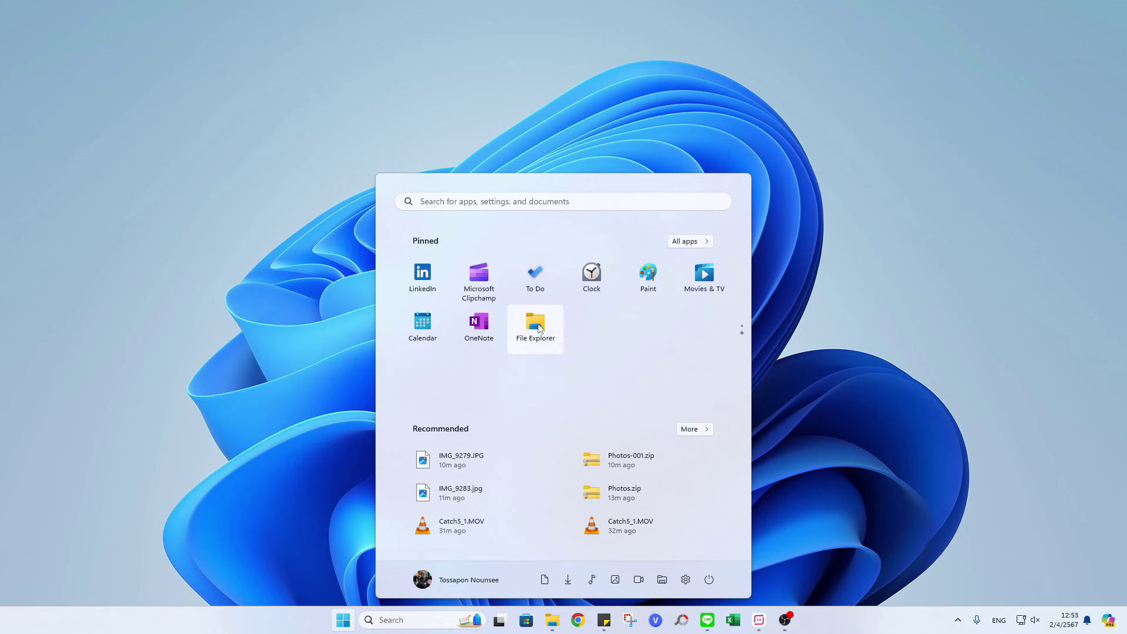
right_click(540, 327)
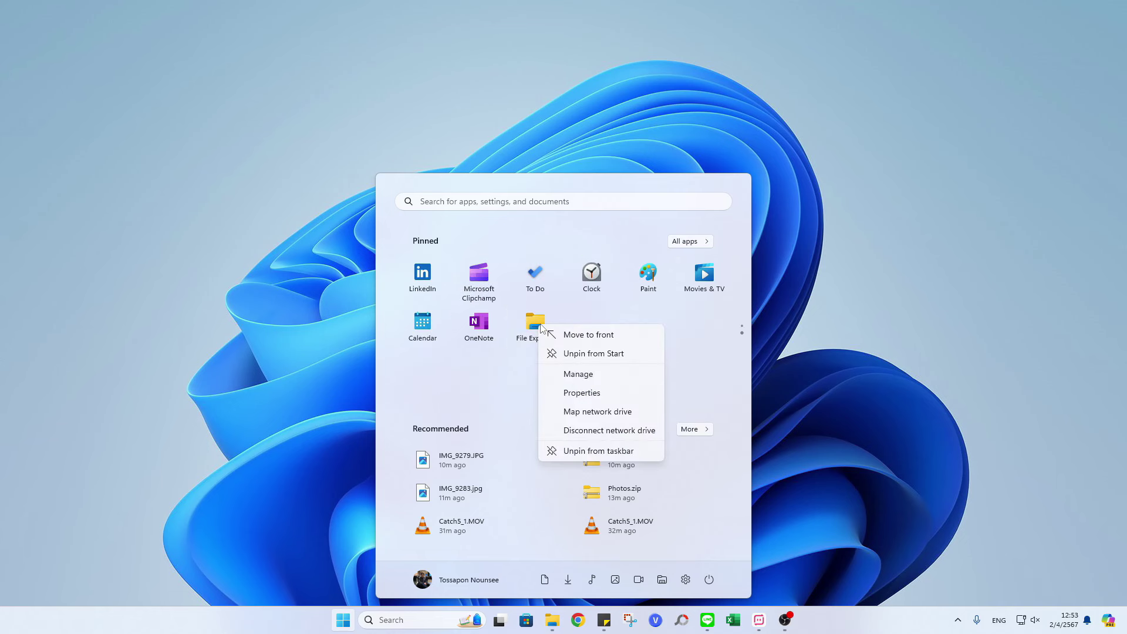
left_click(577, 336)
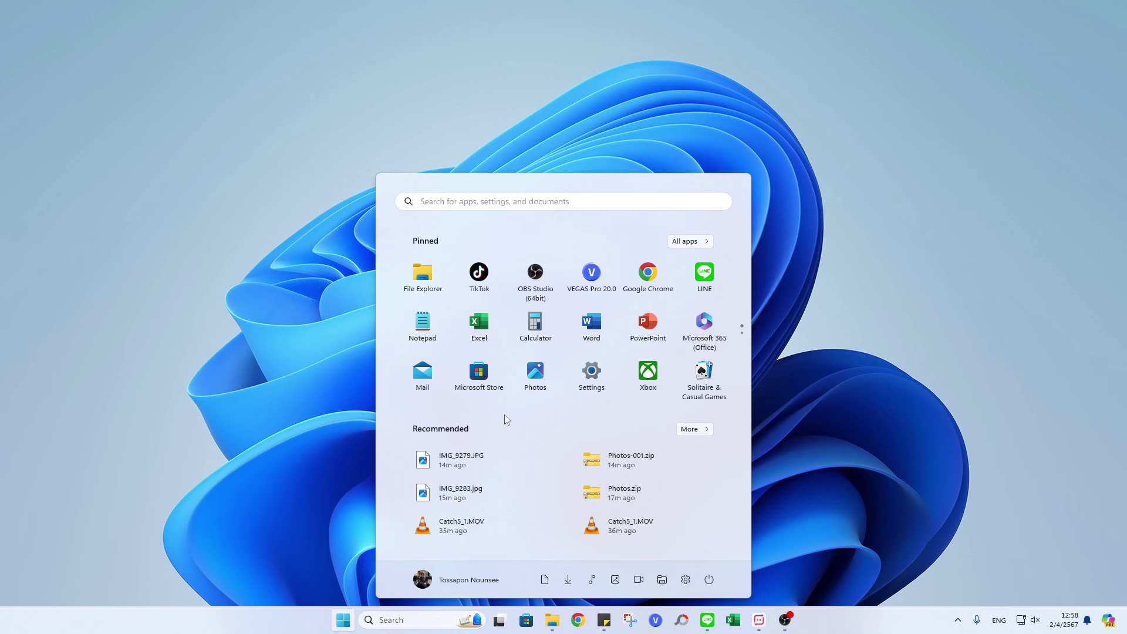
Step: In the Start personalization settings, turn off showing recently added apps
left_click(591, 371)
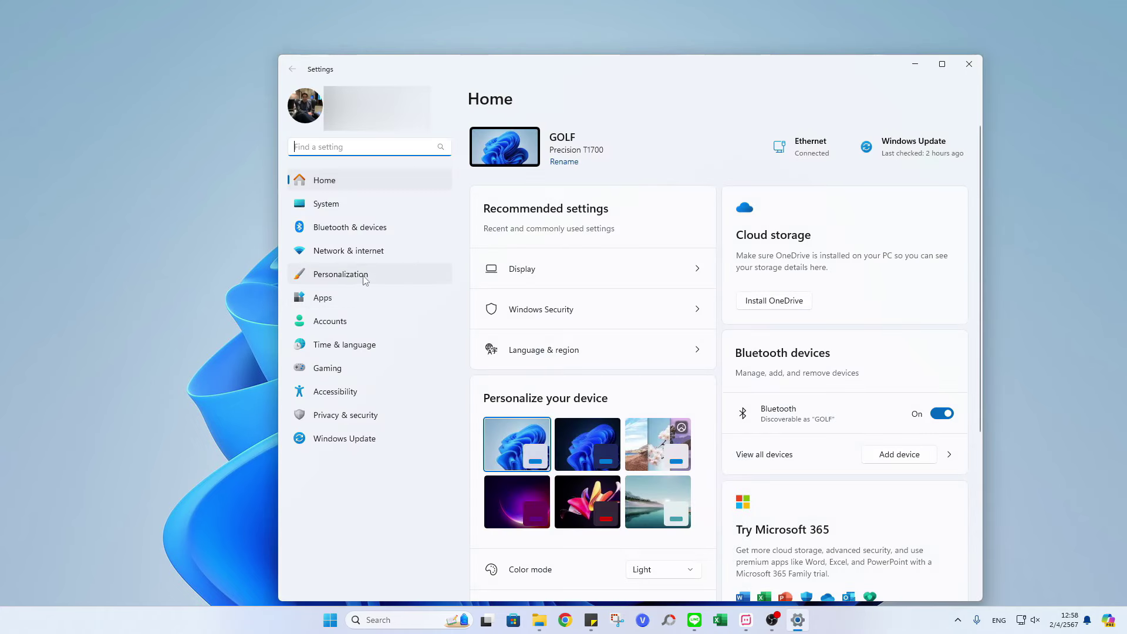
left_click(365, 278)
scroll(587, 411, "down", 2)
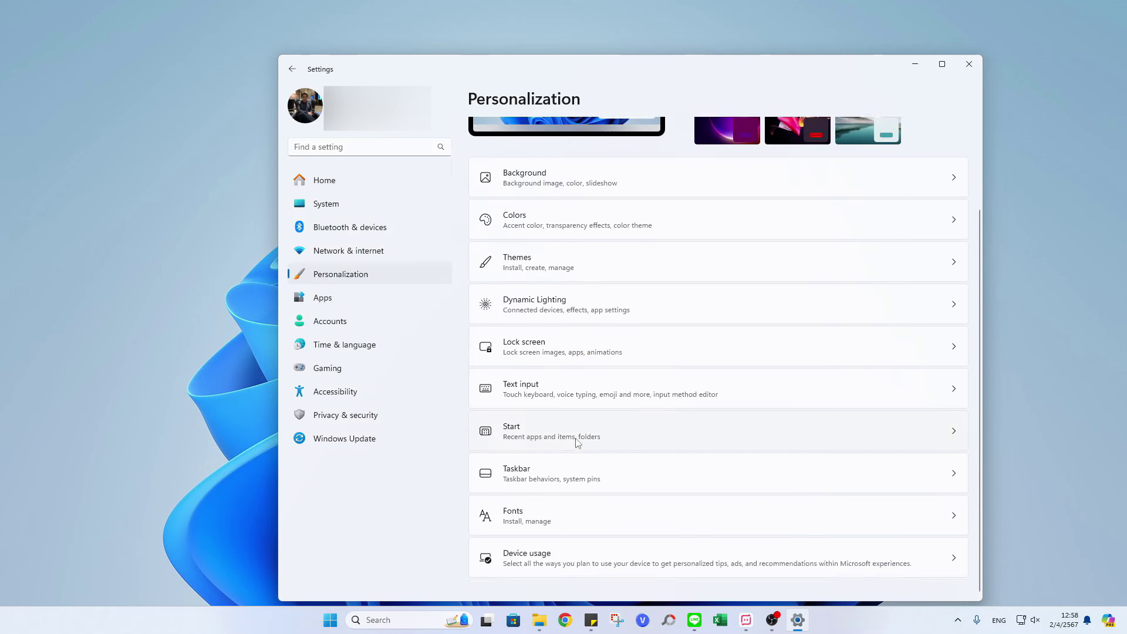
left_click(577, 441)
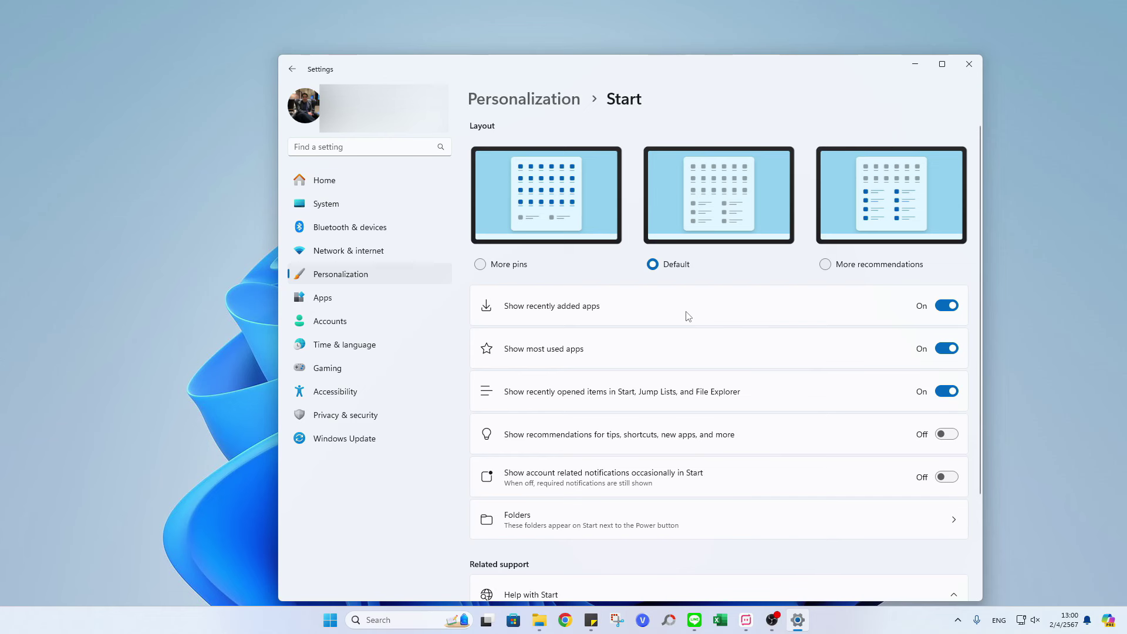
left_click(948, 310)
Step: Switch the recently opened items and most used apps options off and back on
left_click(946, 391)
left_click(944, 349)
left_click(944, 349)
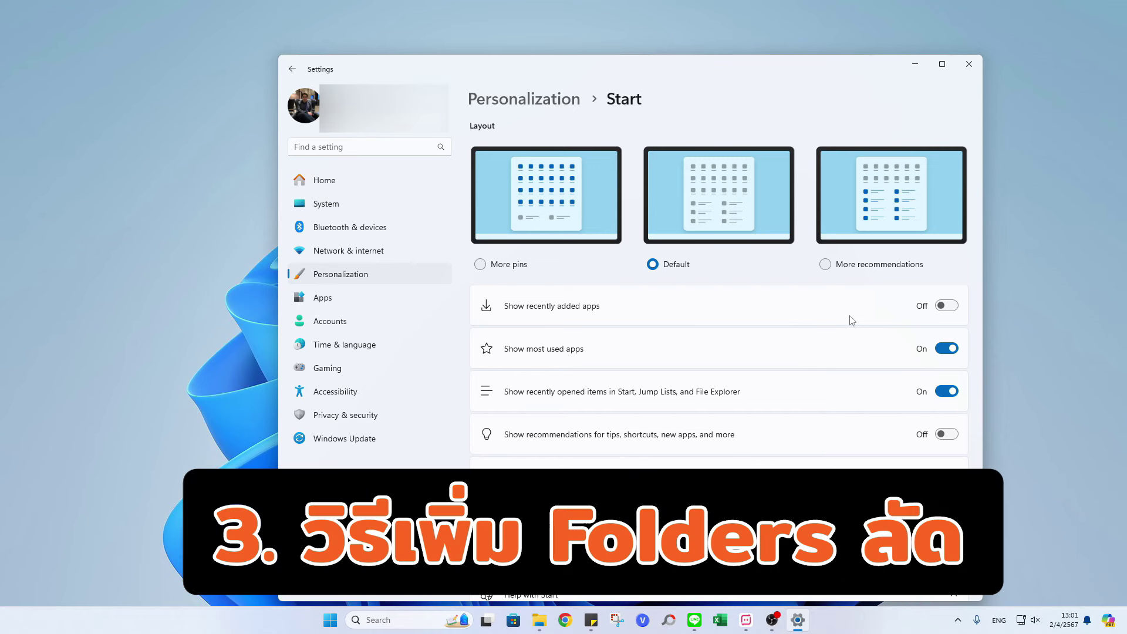
Step: Close Settings, then try the Downloads folder shortcut on Start and close the folder window again
left_click(969, 64)
left_click(343, 620)
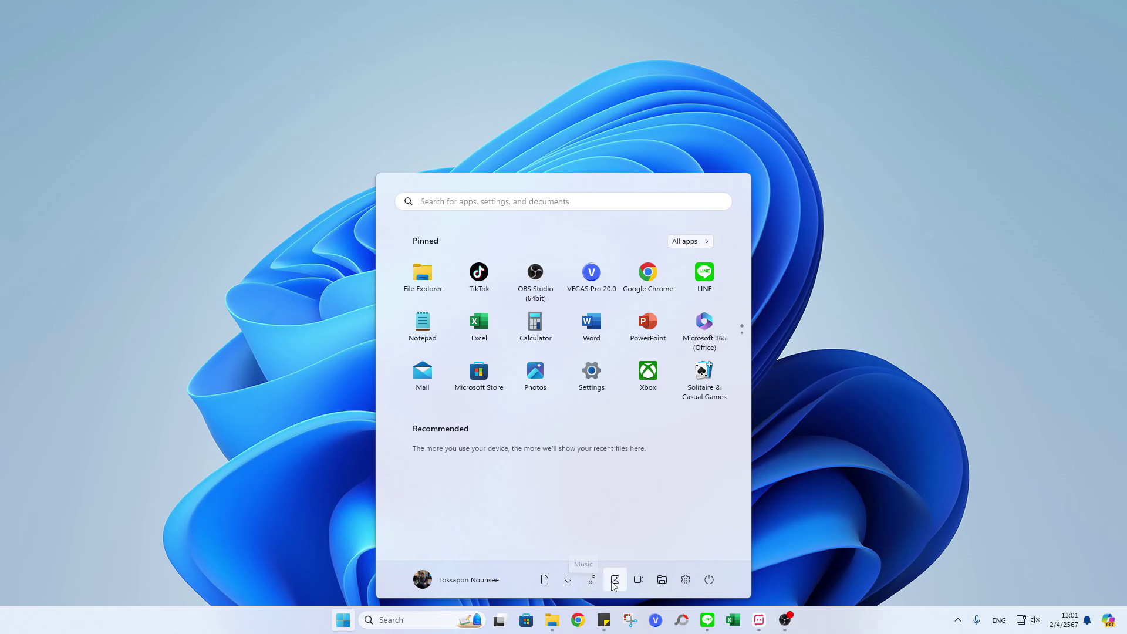
left_click(572, 583)
left_click_drag(1095, 190, 613, 152)
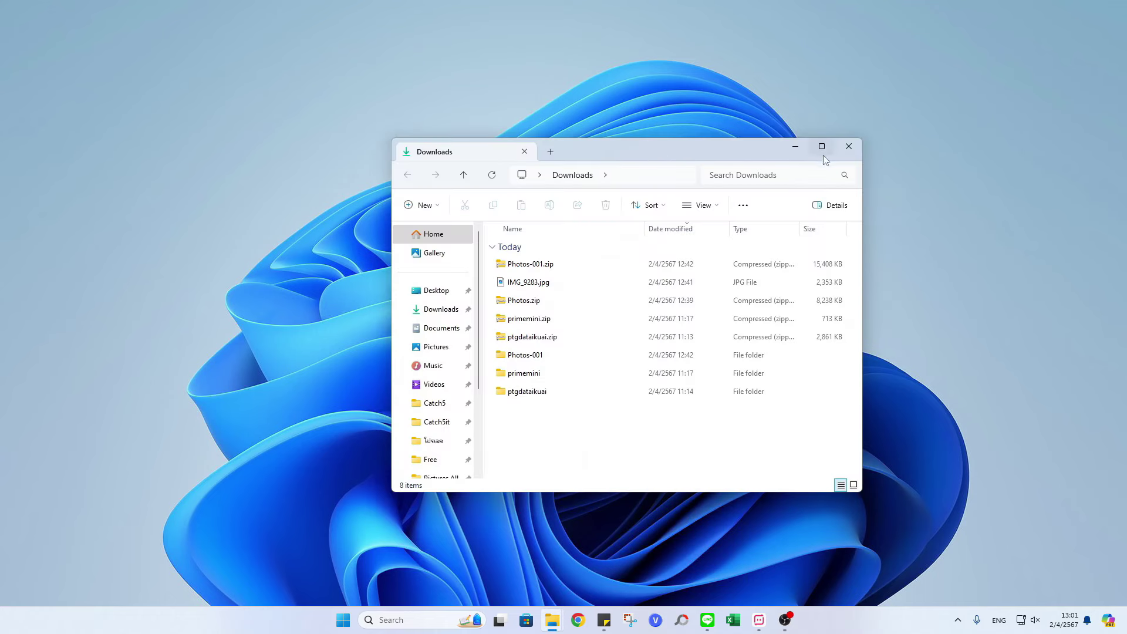
left_click(849, 146)
Step: Open the Folders page of the Start personalization settings and compare it with the folder shortcuts beside the Start power button
left_click(343, 620)
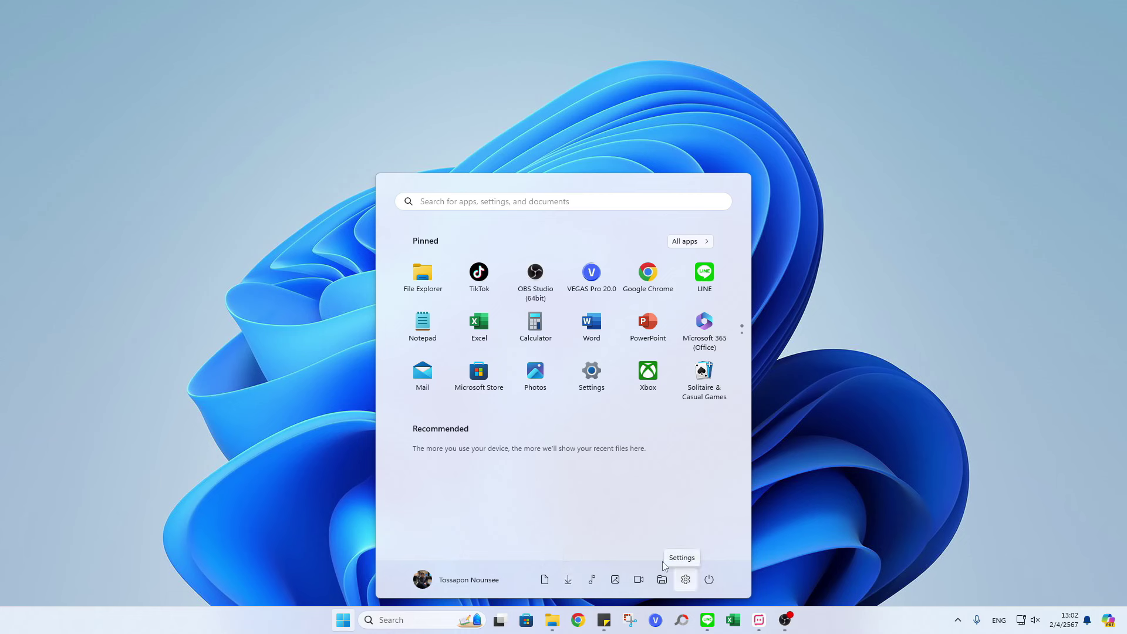
left_click(591, 375)
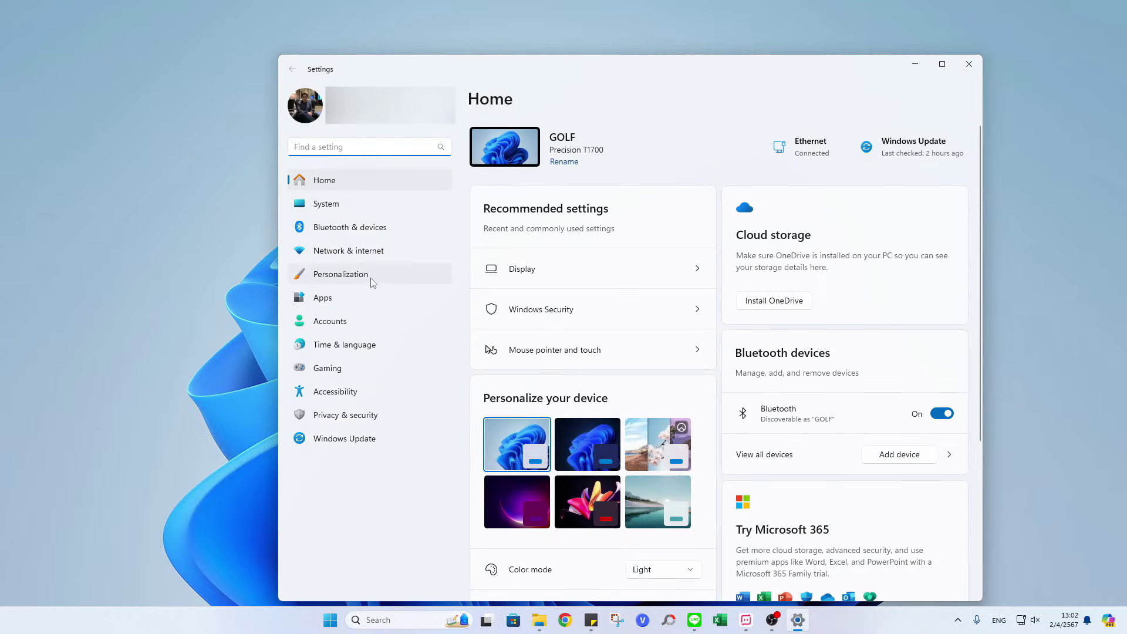
left_click(370, 274)
scroll(711, 316, "down", 2)
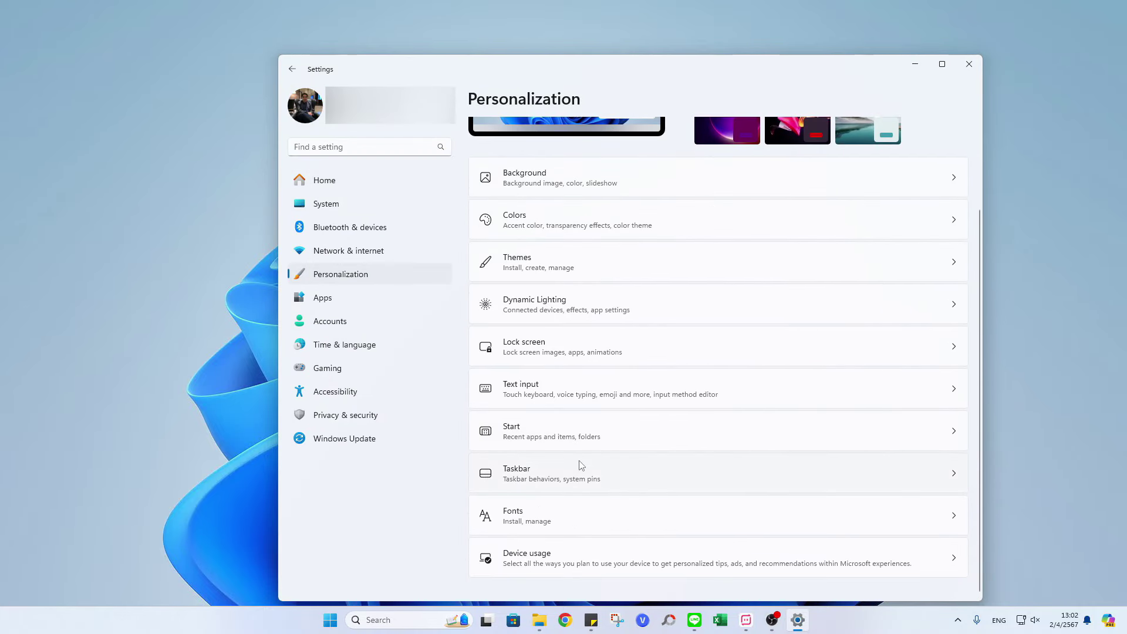
left_click(580, 446)
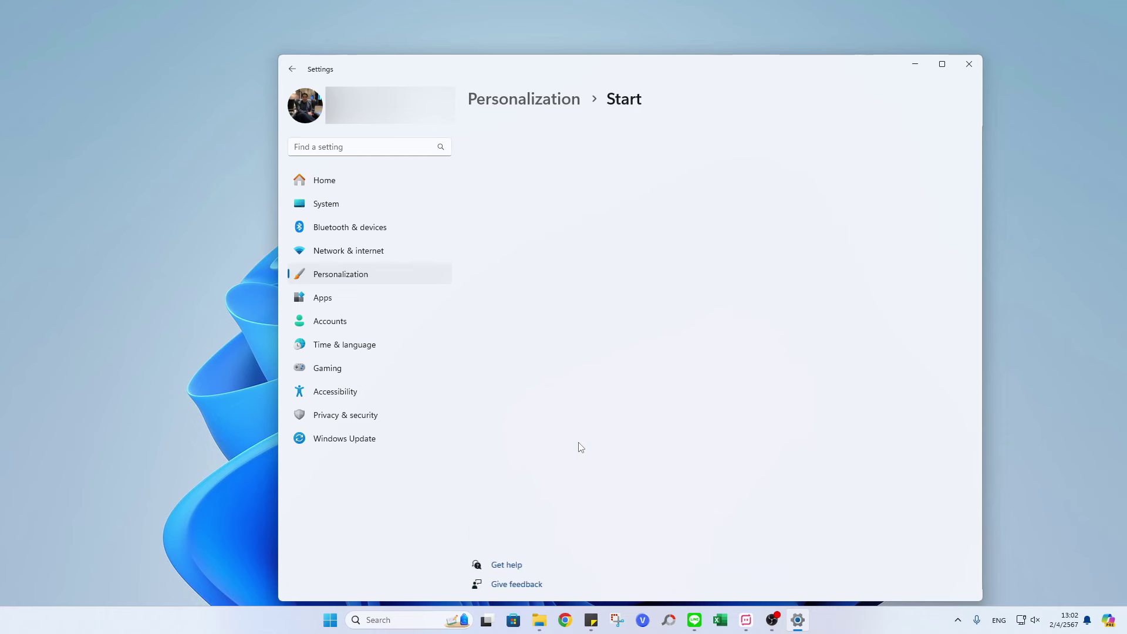
scroll(580, 448, "down", 2)
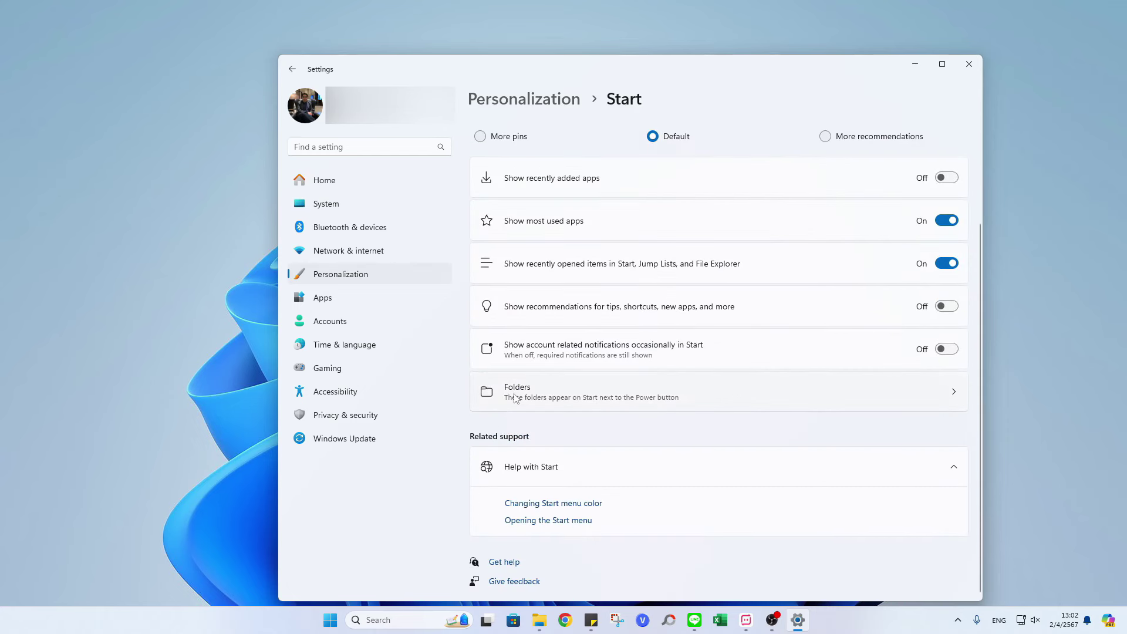
left_click(943, 401)
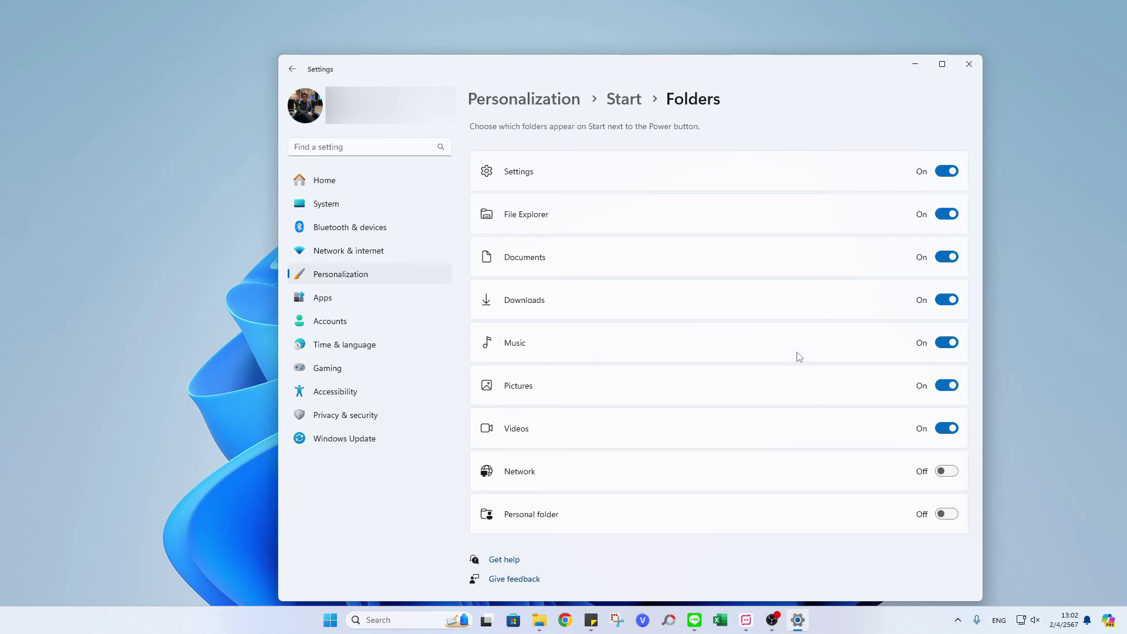
left_click(330, 620)
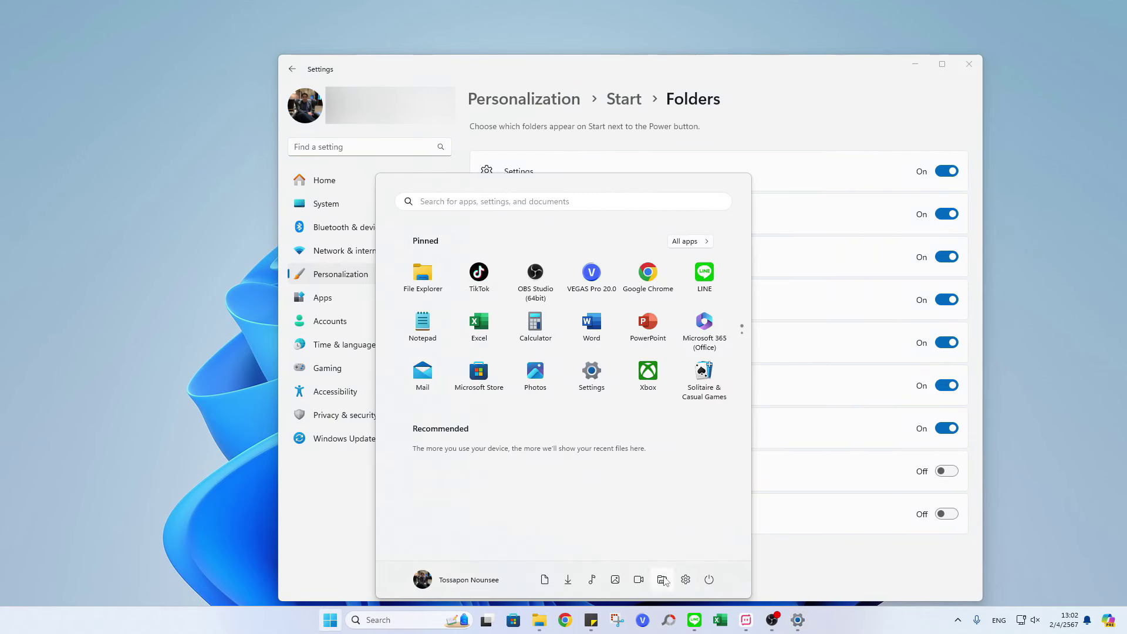
left_click(808, 552)
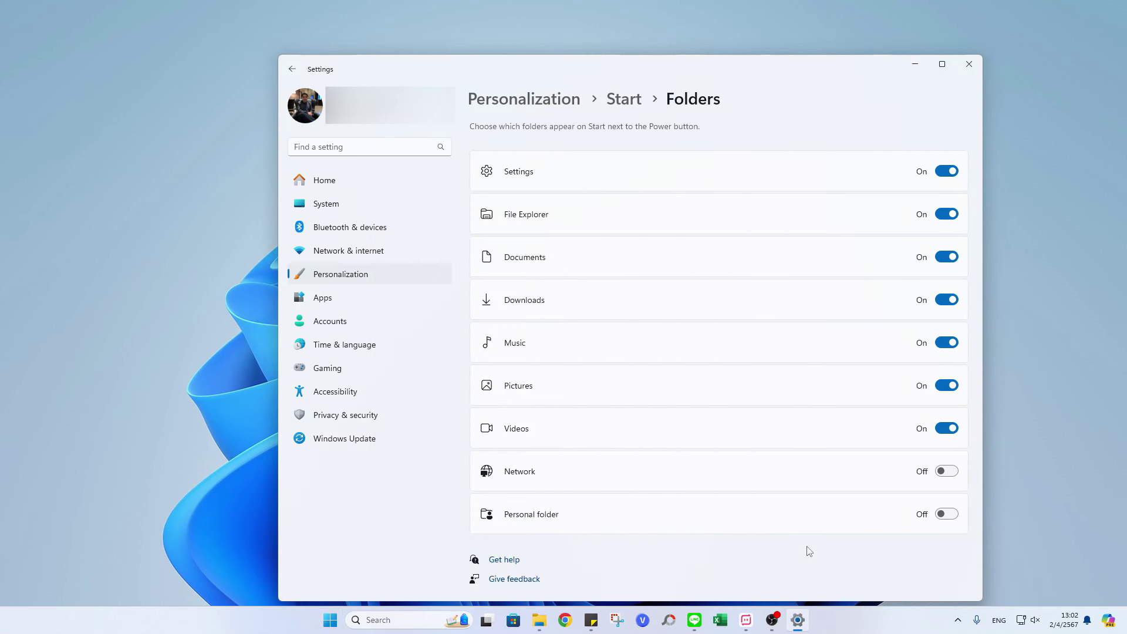